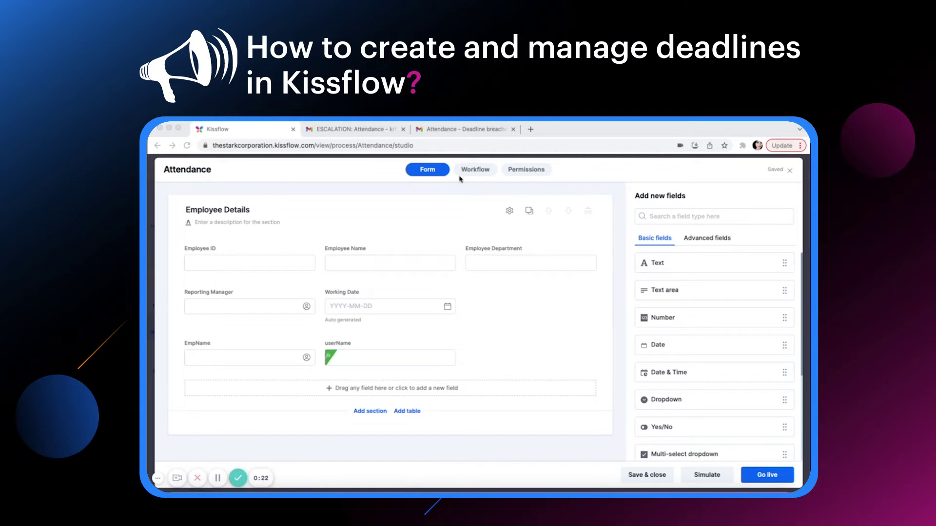
# - Show the Attendance workflow diagram and open the Submission step's settings
pyautogui.click(474, 170)
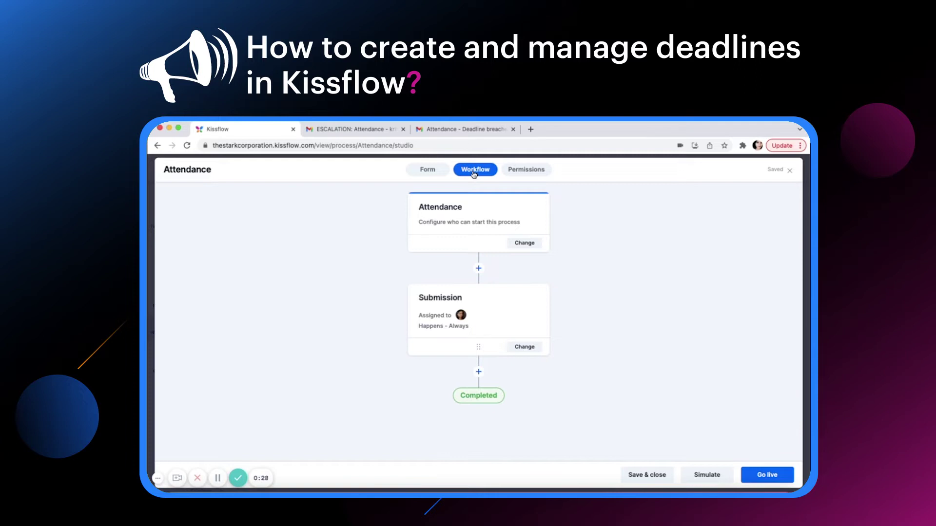
pyautogui.click(524, 347)
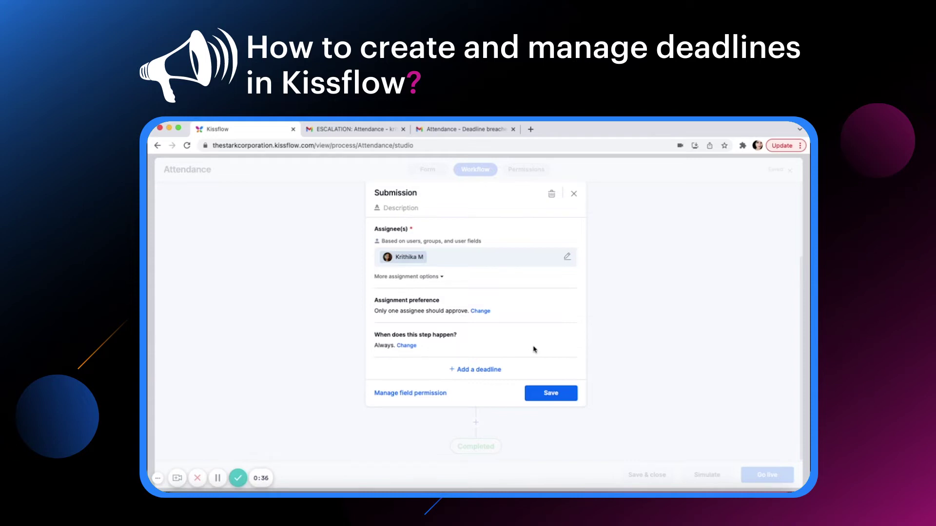
# - Add a Submission step deadline with allotted time 5 and the unit set to Minutes
pyautogui.click(472, 370)
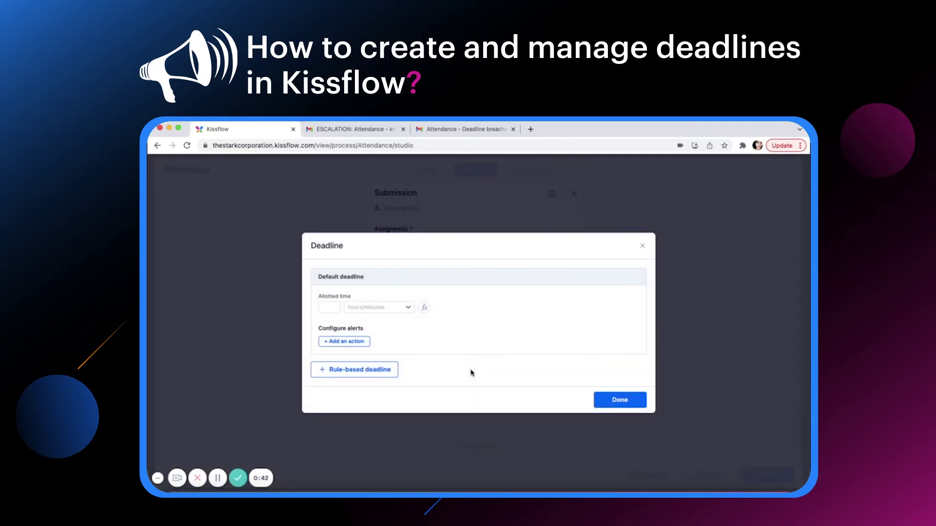
pyautogui.click(329, 309)
pyautogui.write('5')
pyautogui.click(384, 310)
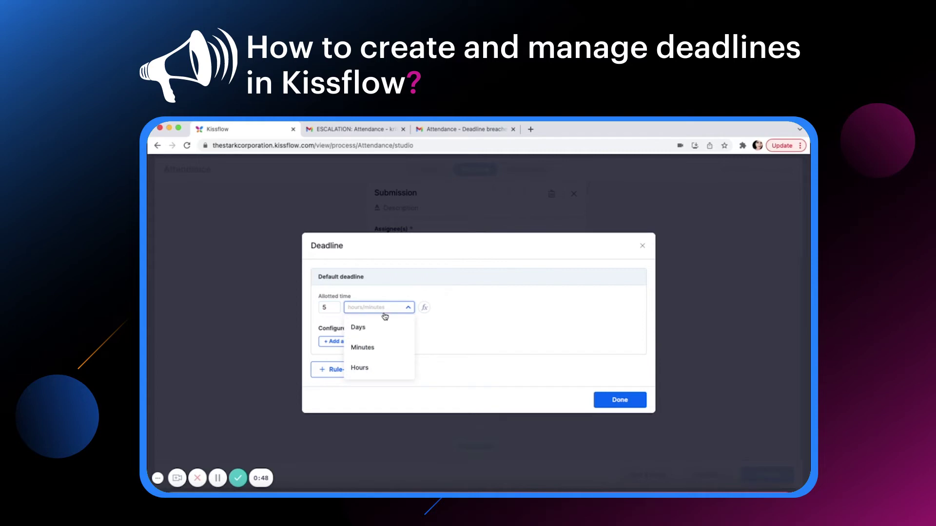
pyautogui.click(363, 347)
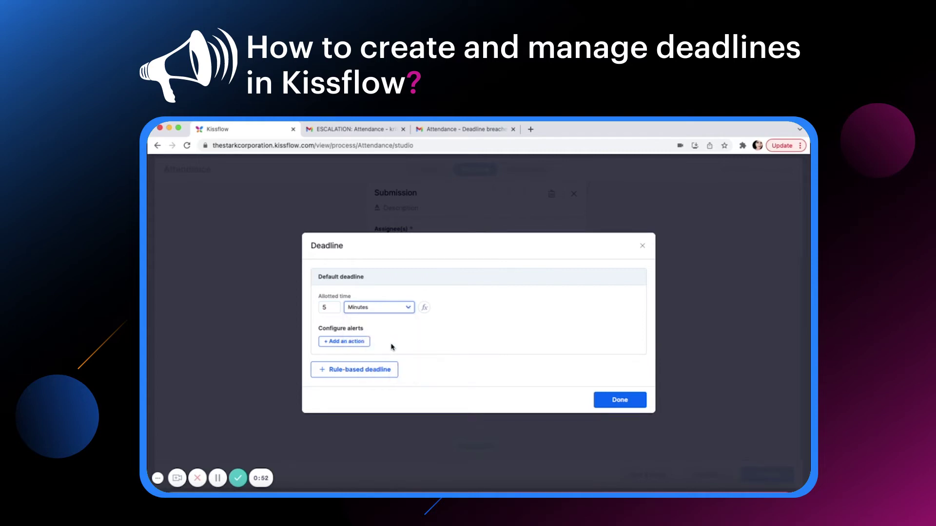
pyautogui.click(339, 344)
pyautogui.click(339, 334)
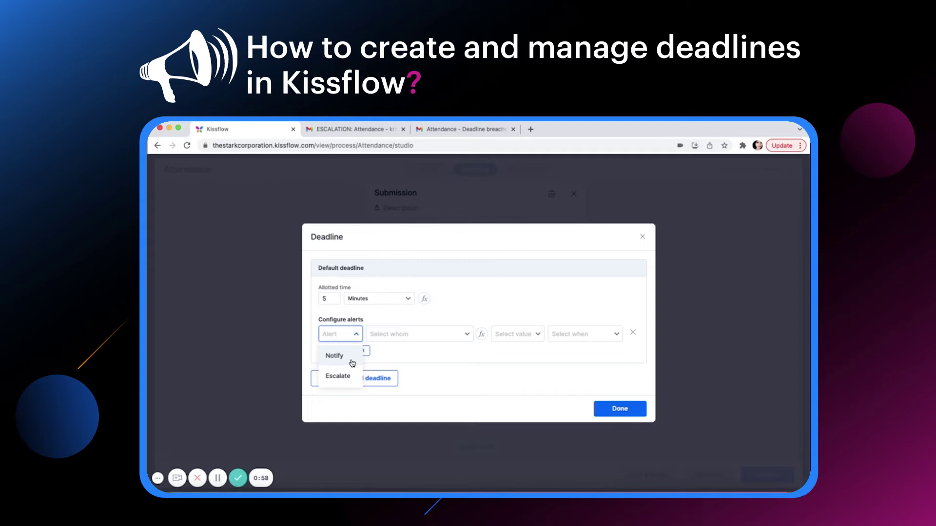
pyautogui.click(339, 376)
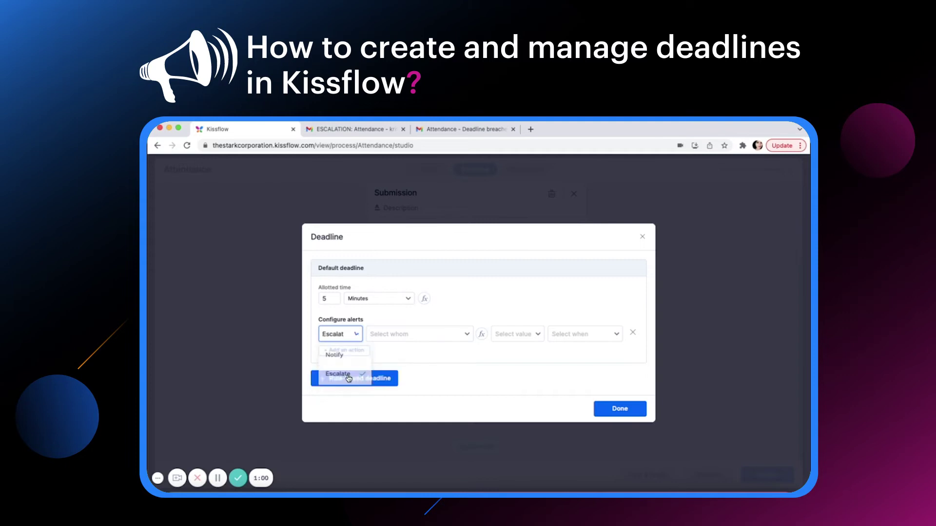
pyautogui.click(412, 335)
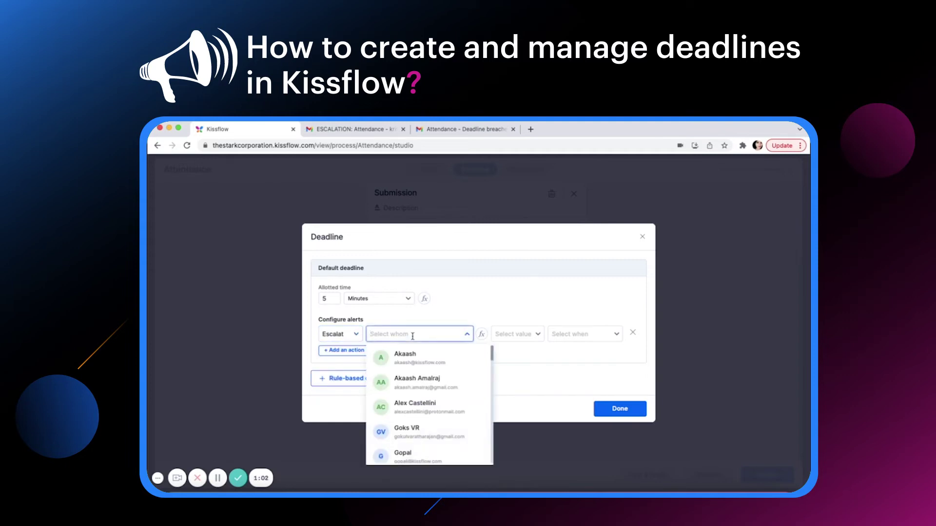
pyautogui.write('krit')
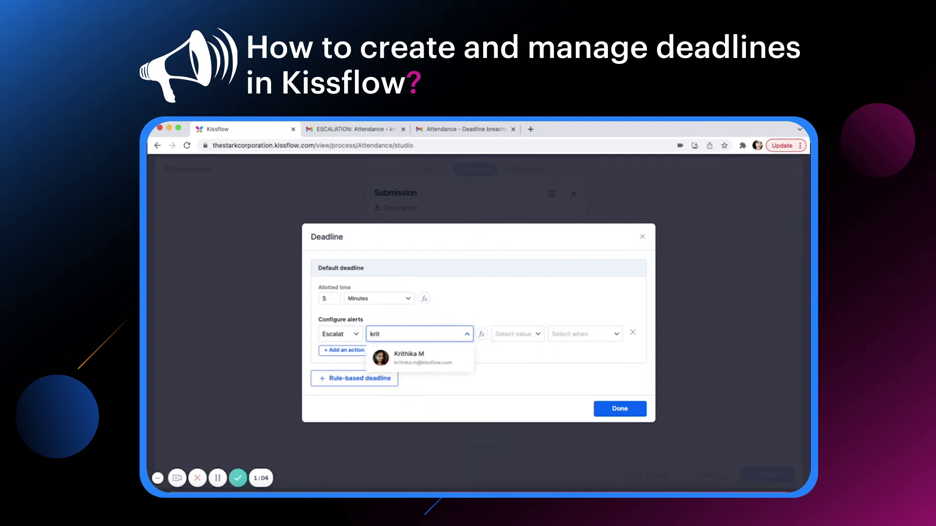
pyautogui.click(428, 360)
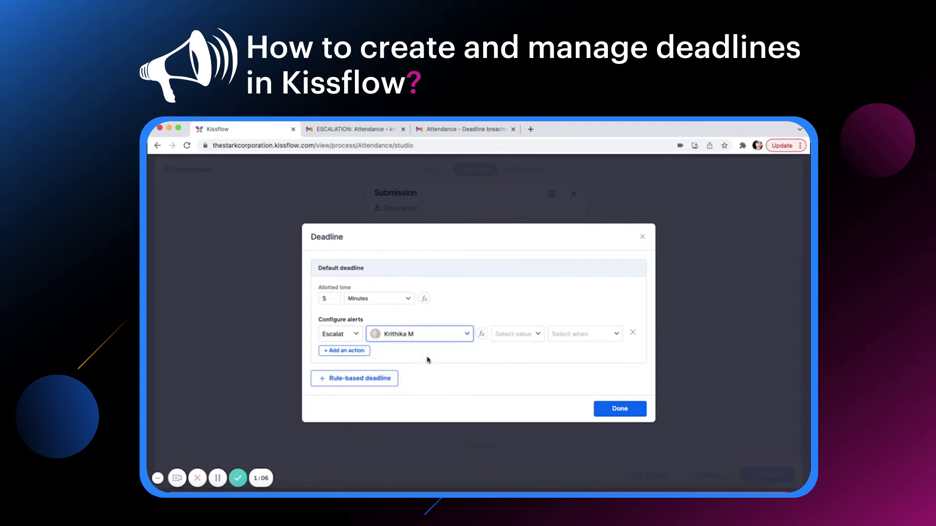
pyautogui.click(519, 334)
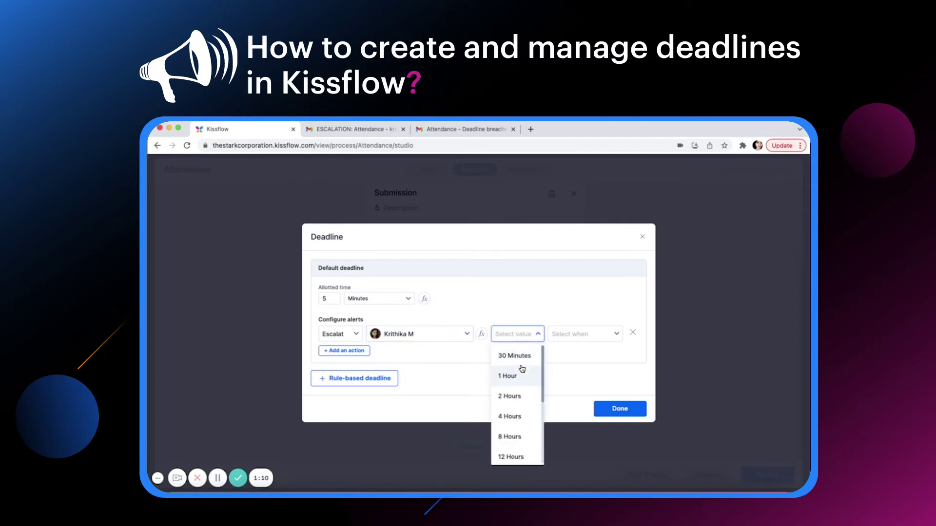
pyautogui.click(518, 358)
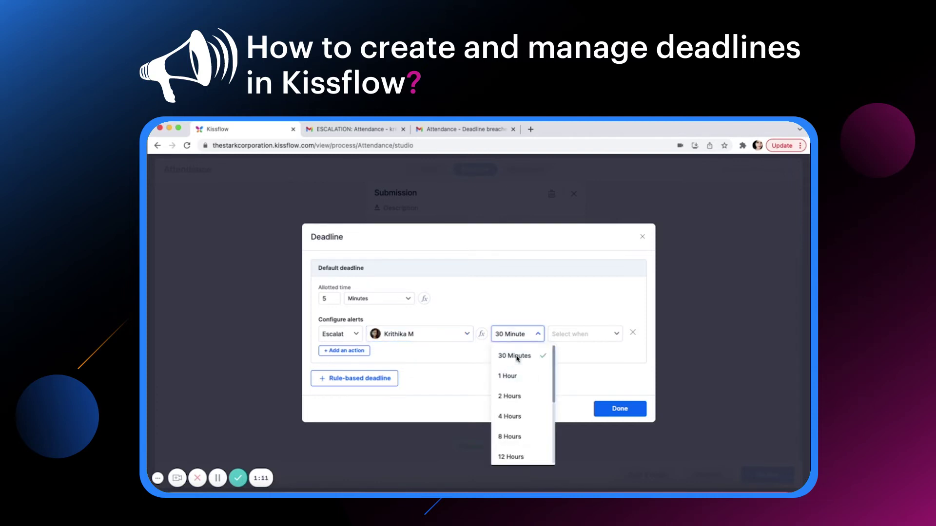
pyautogui.click(573, 336)
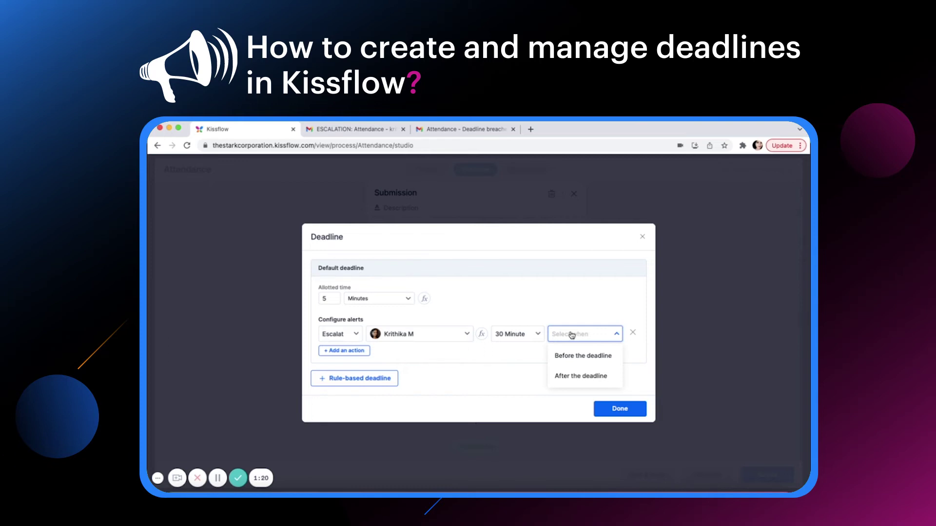
pyautogui.click(579, 378)
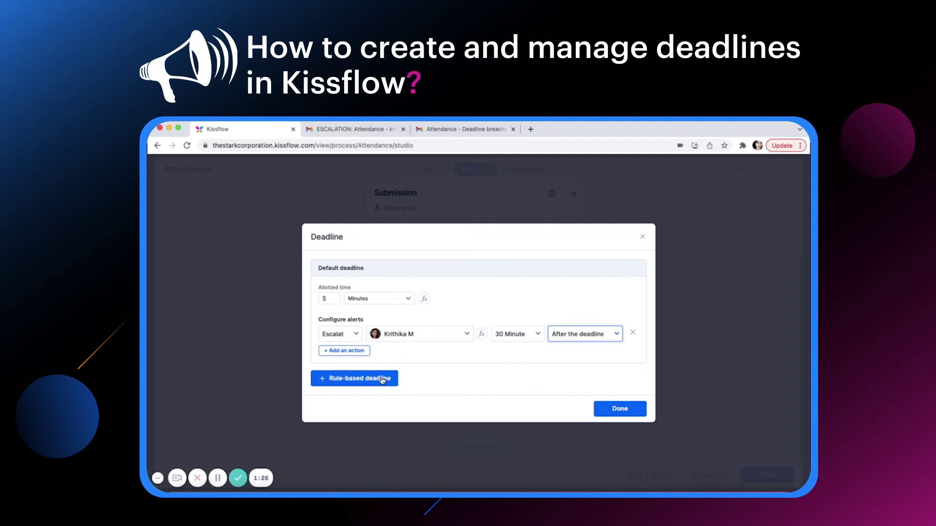
# - Add a rule-based deadline and inspect its Field, Operator and Type options
pyautogui.click(382, 379)
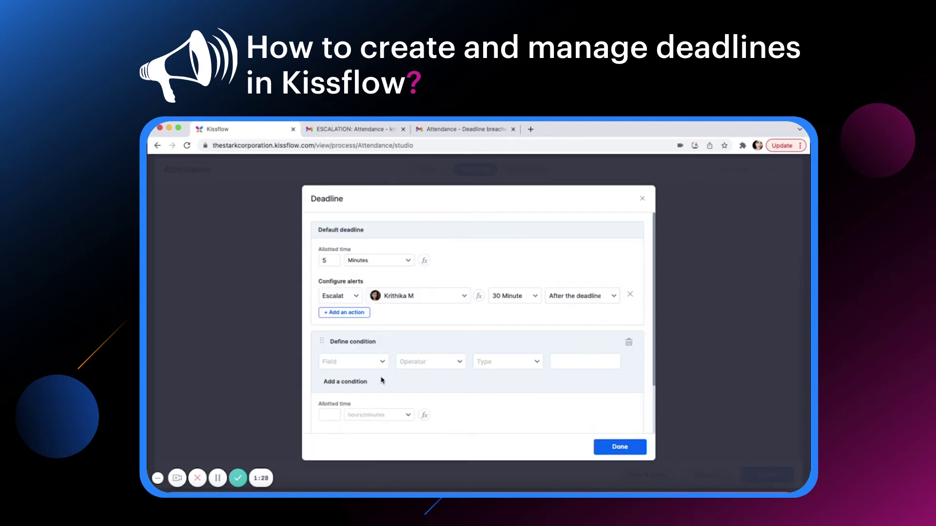
pyautogui.click(368, 362)
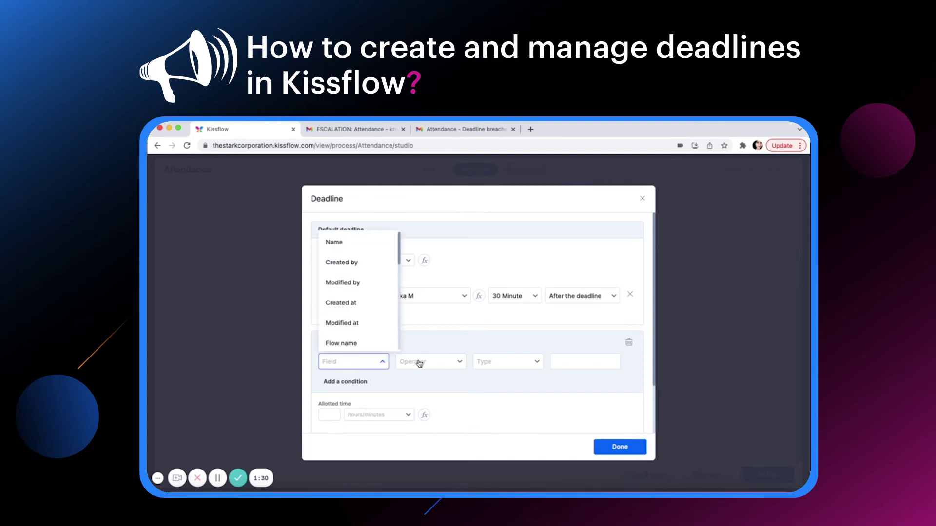
pyautogui.click(428, 362)
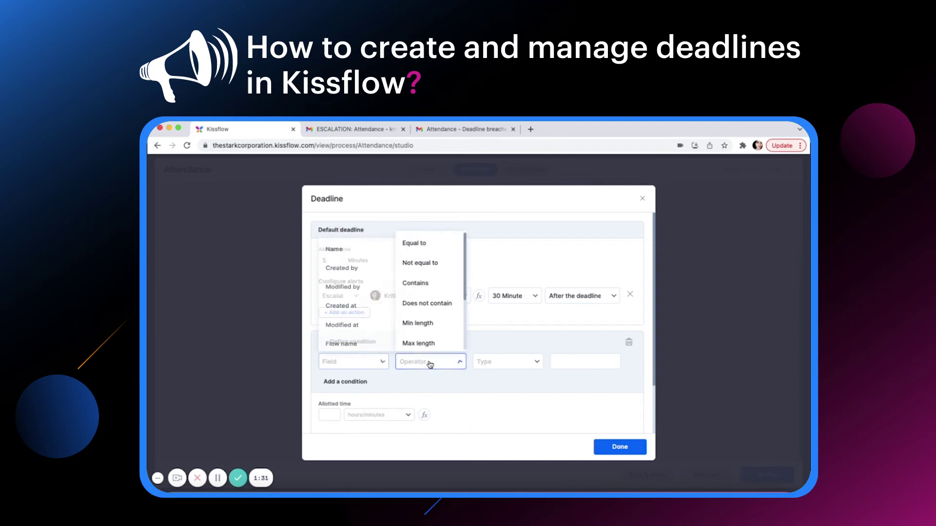
pyautogui.click(493, 362)
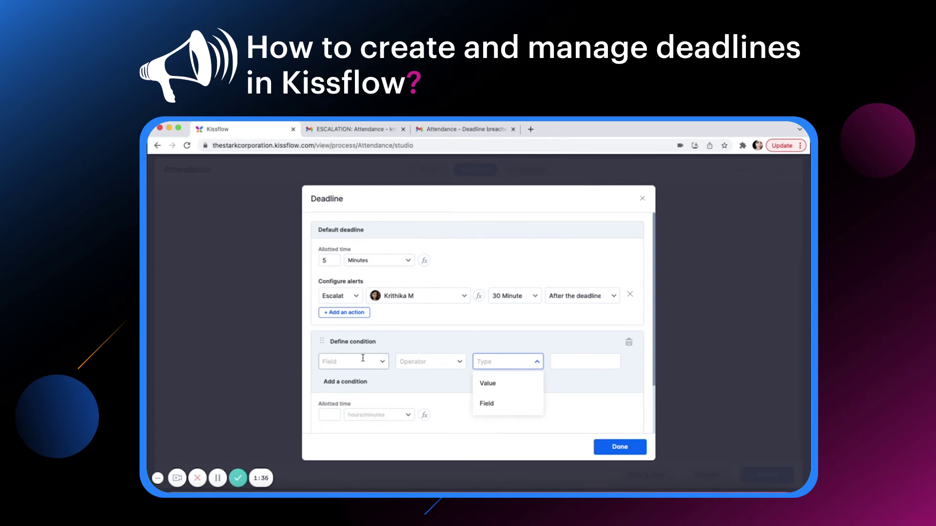
pyautogui.scroll(-1, 363, 358)
pyautogui.scroll(-2, 362, 357)
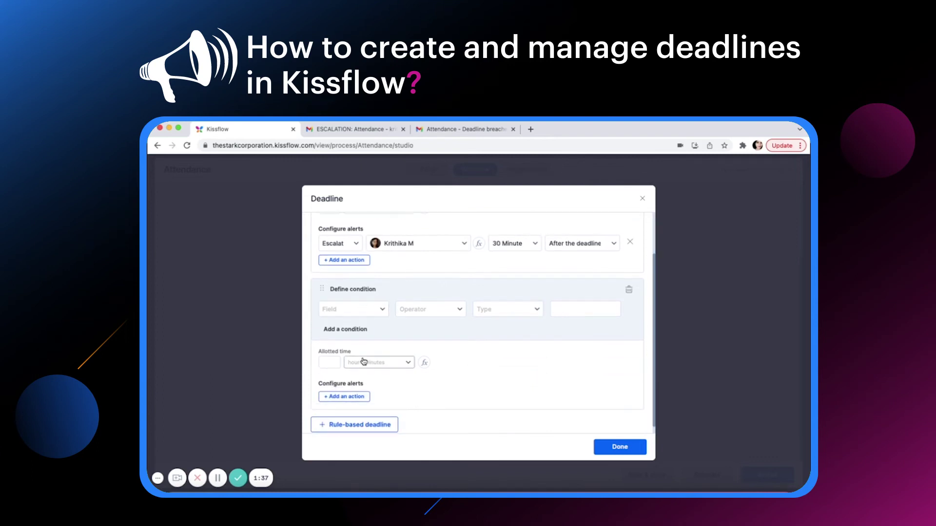
pyautogui.click(330, 362)
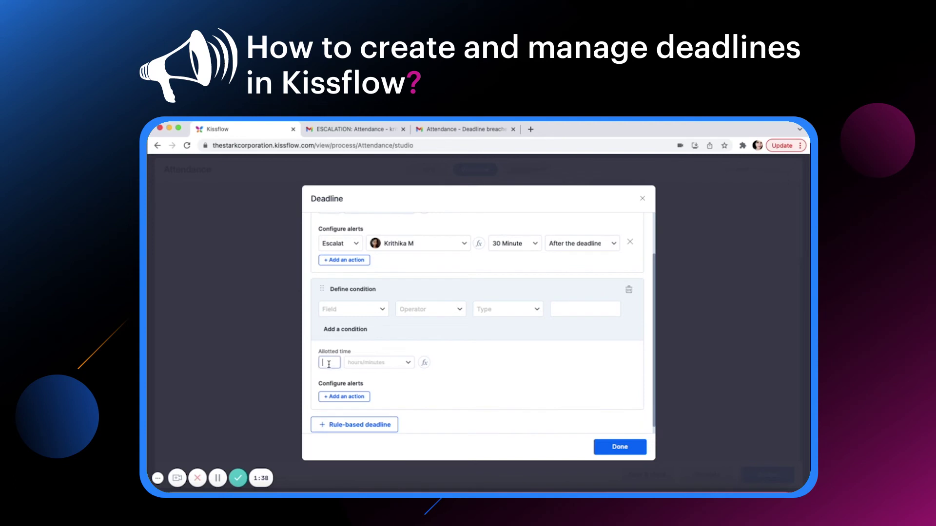
# - Discard the rule's alert and condition, save the deadline, and open the escalation email
pyautogui.click(345, 396)
pyautogui.scroll(-1, 363, 401)
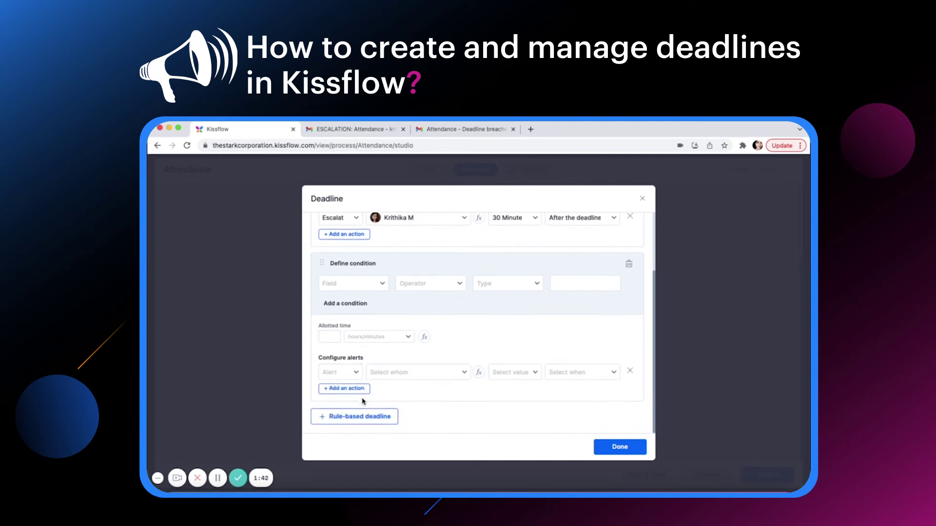
pyautogui.click(349, 373)
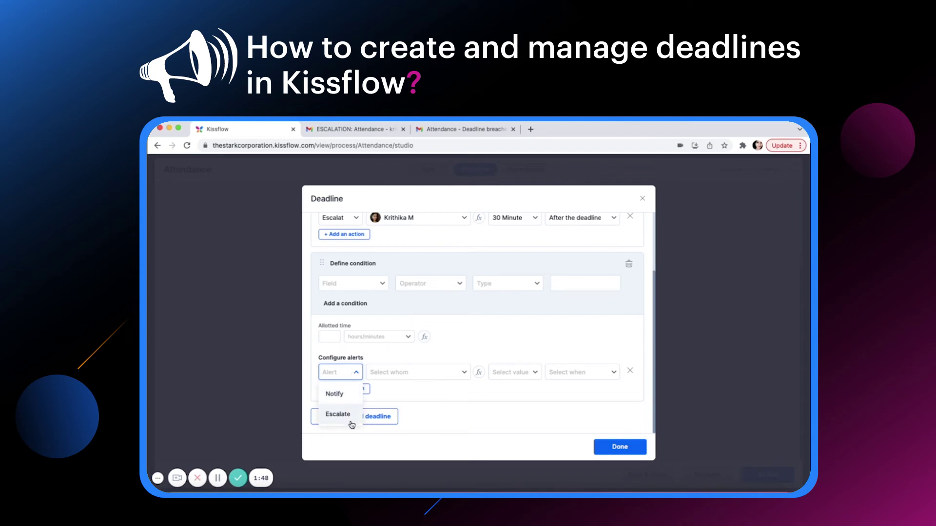
pyautogui.click(631, 375)
pyautogui.click(629, 271)
pyautogui.click(620, 410)
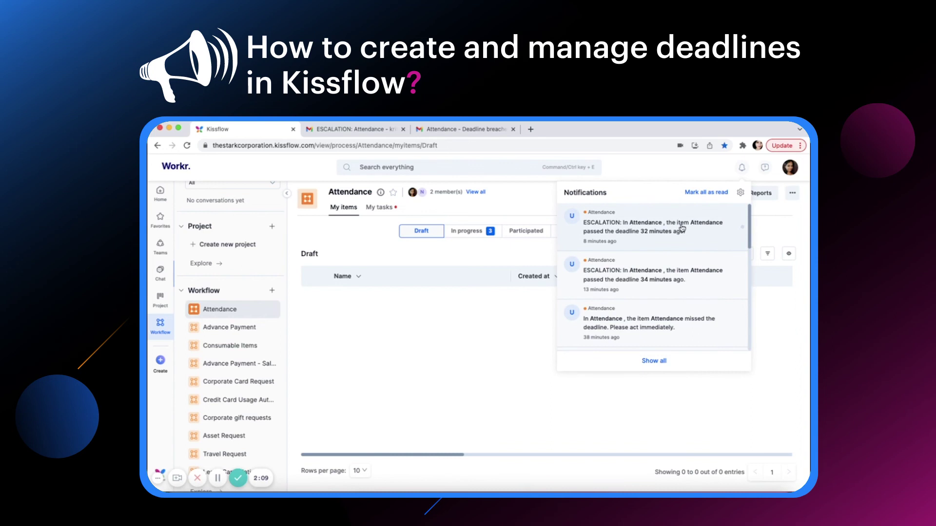
pyautogui.click(352, 130)
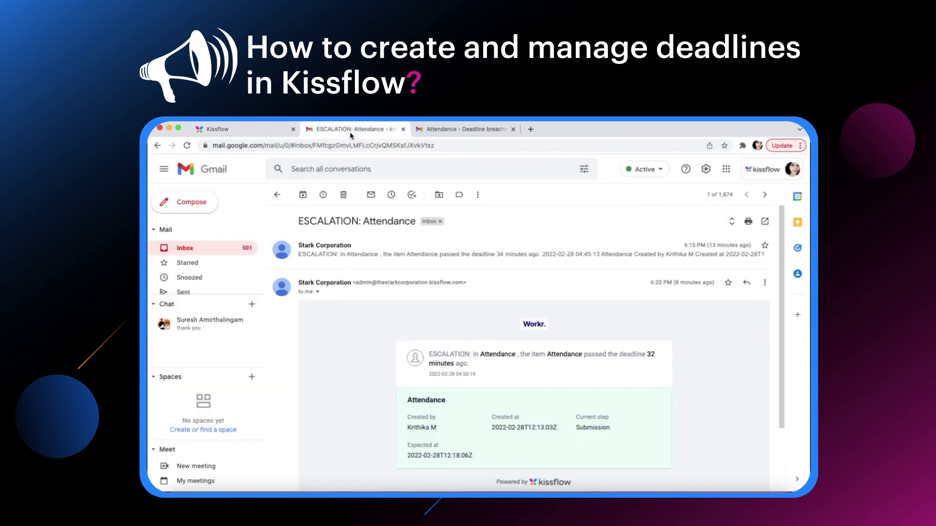
pyautogui.scroll(-2, 535, 356)
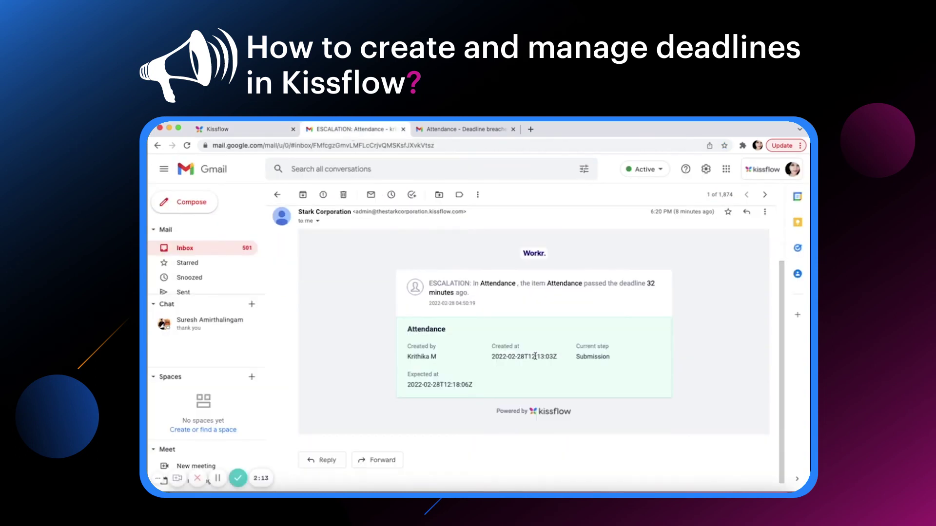